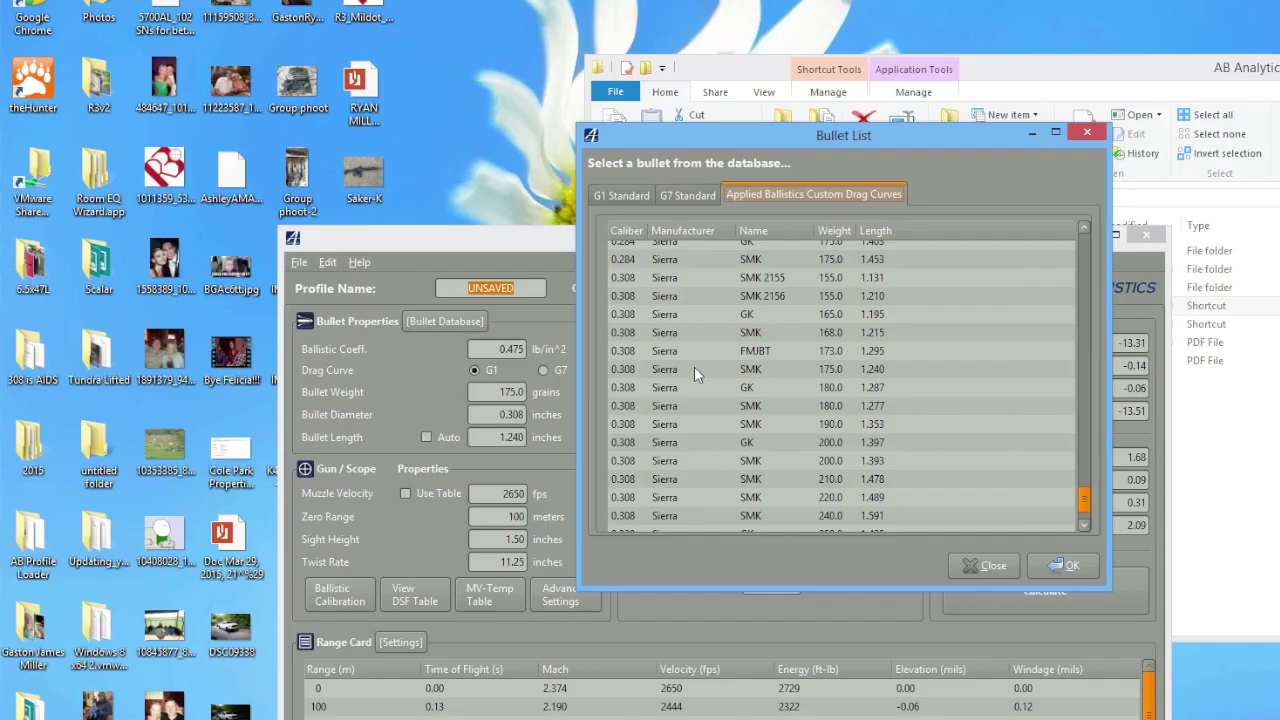
Load the Sierra 0.308 SMK 175.0 gr custom curve as the bullet, overwriting the current one.
click(697, 373)
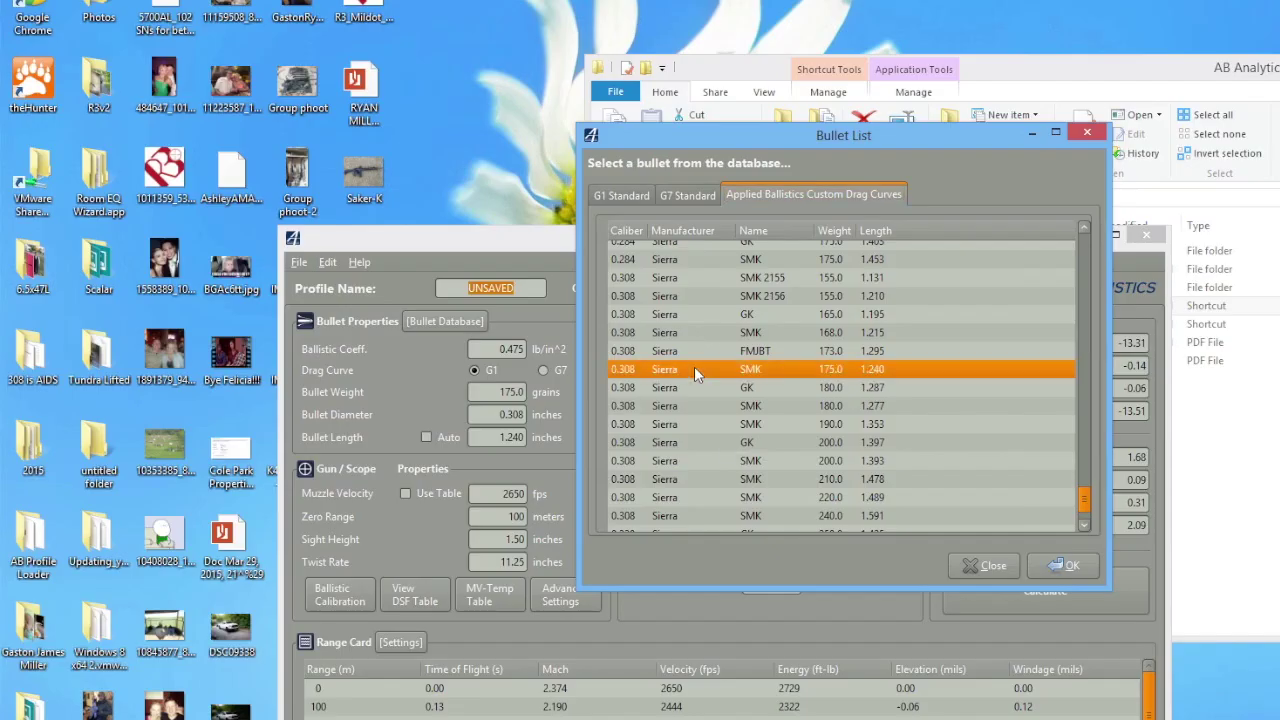
click(1049, 566)
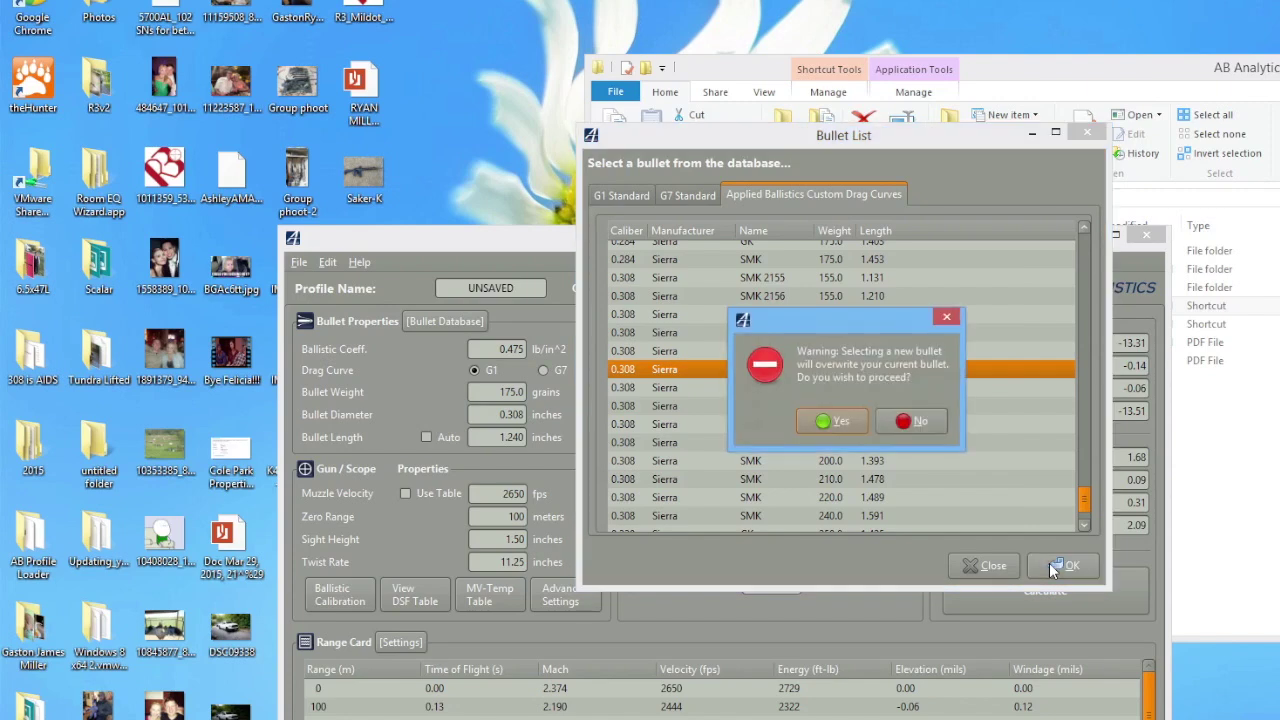
click(838, 422)
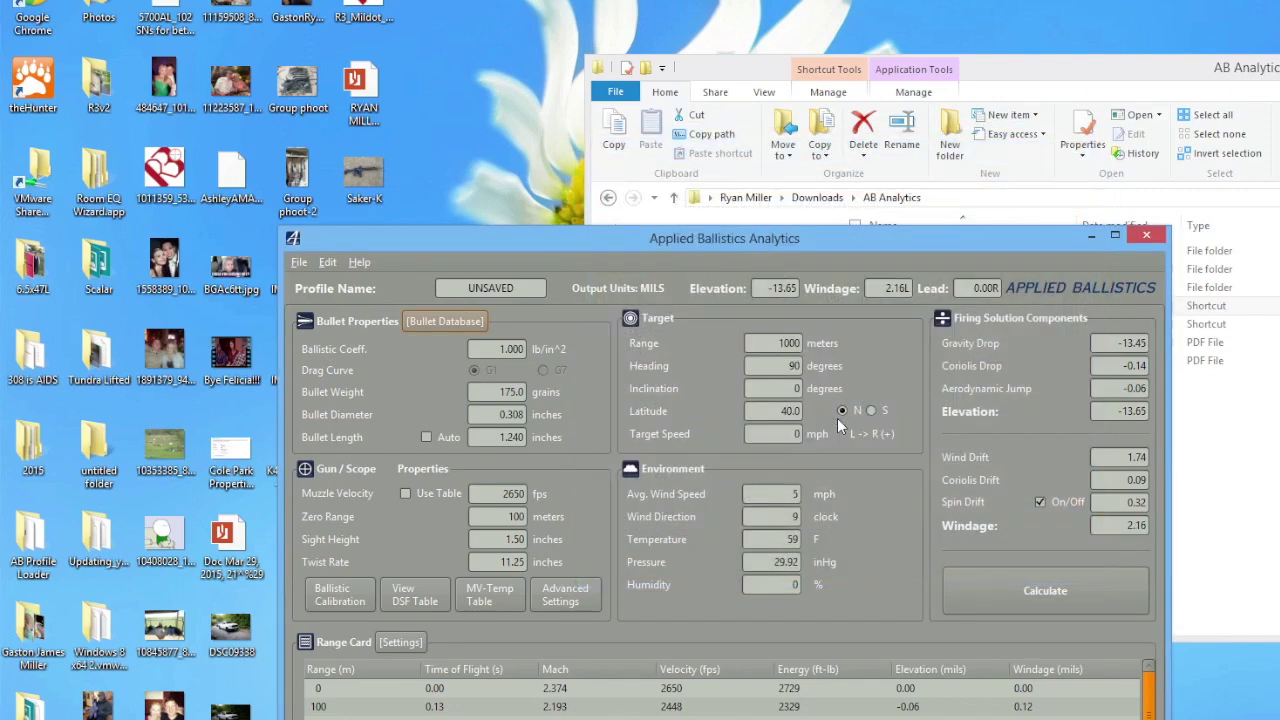
drag(742, 239, 486, 29)
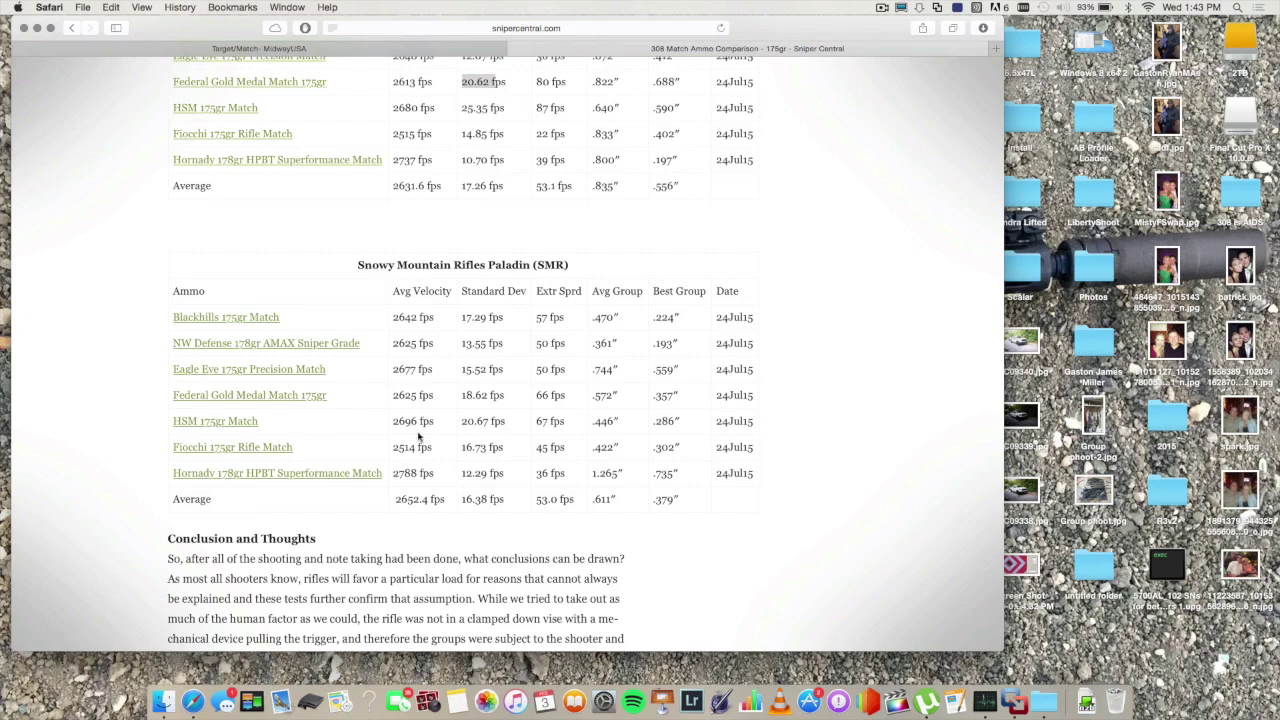
Select the 2652 fps value in the Paladin table's Average row.
scroll(396, 487, down, 1)
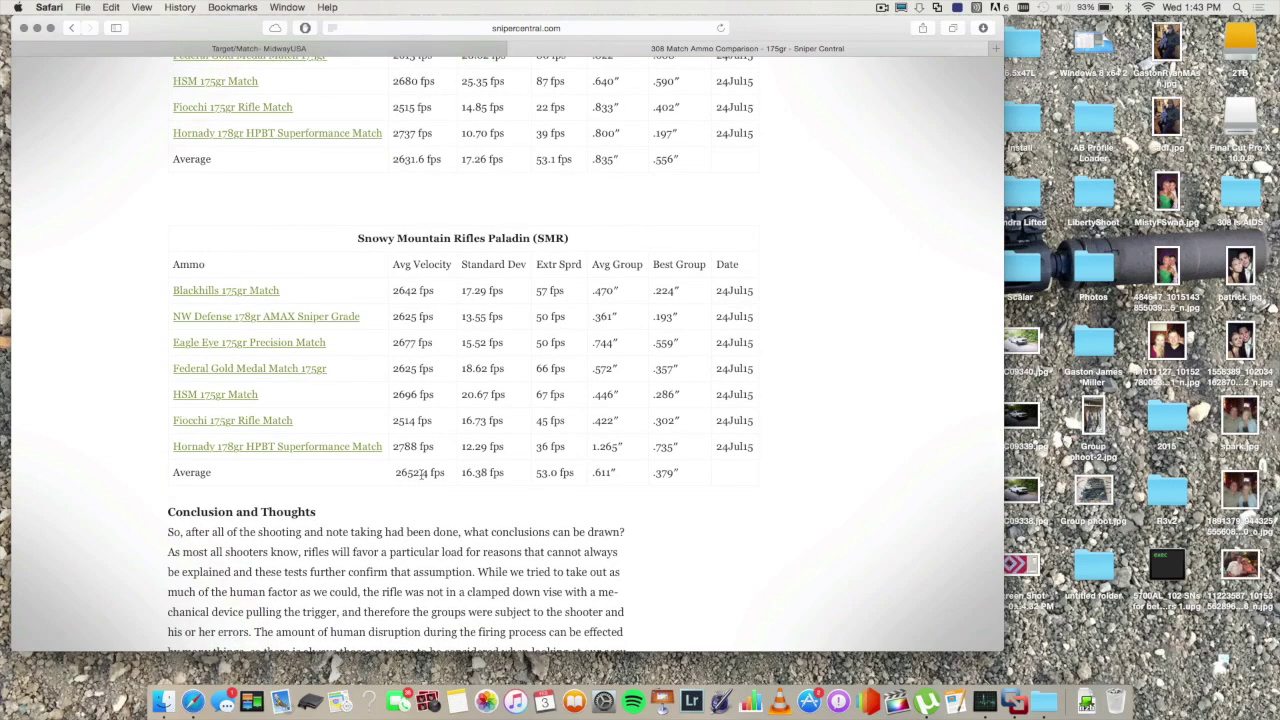
drag(394, 472, 419, 473)
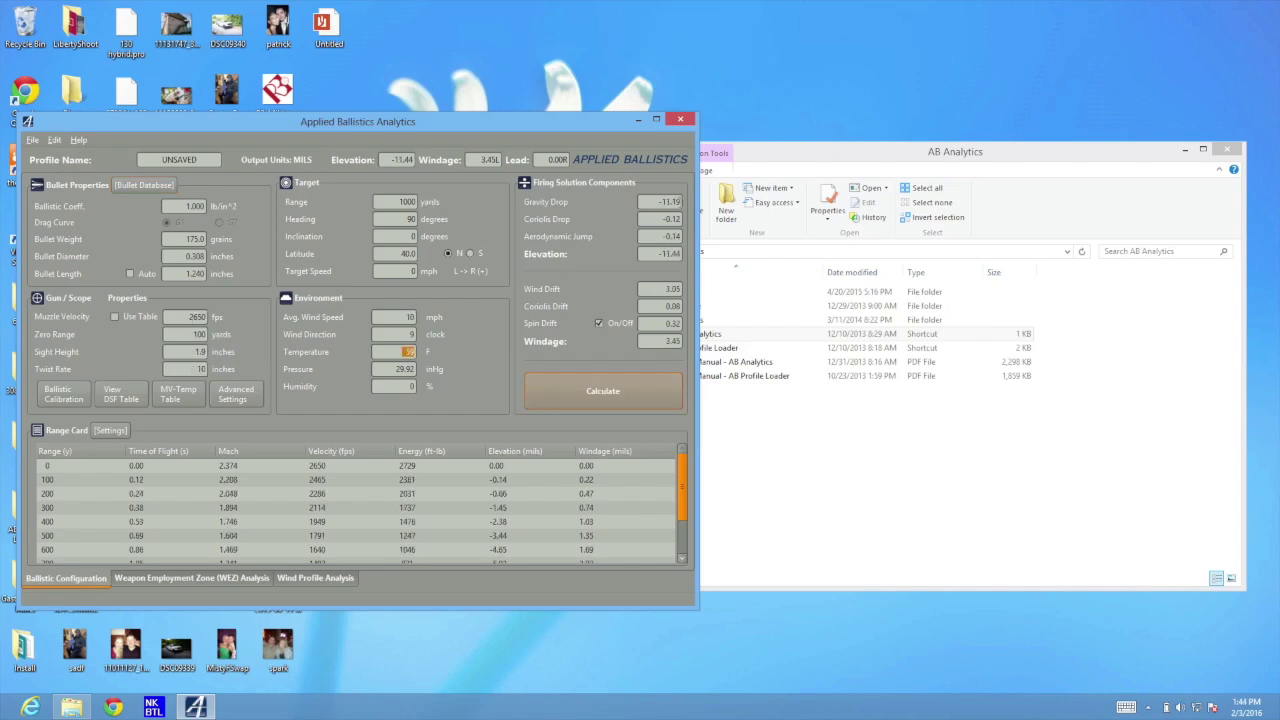
Finish the temperature edit, then enter 2 as the WEZ Analysis Temp. precision.
click(670, 201)
click(239, 578)
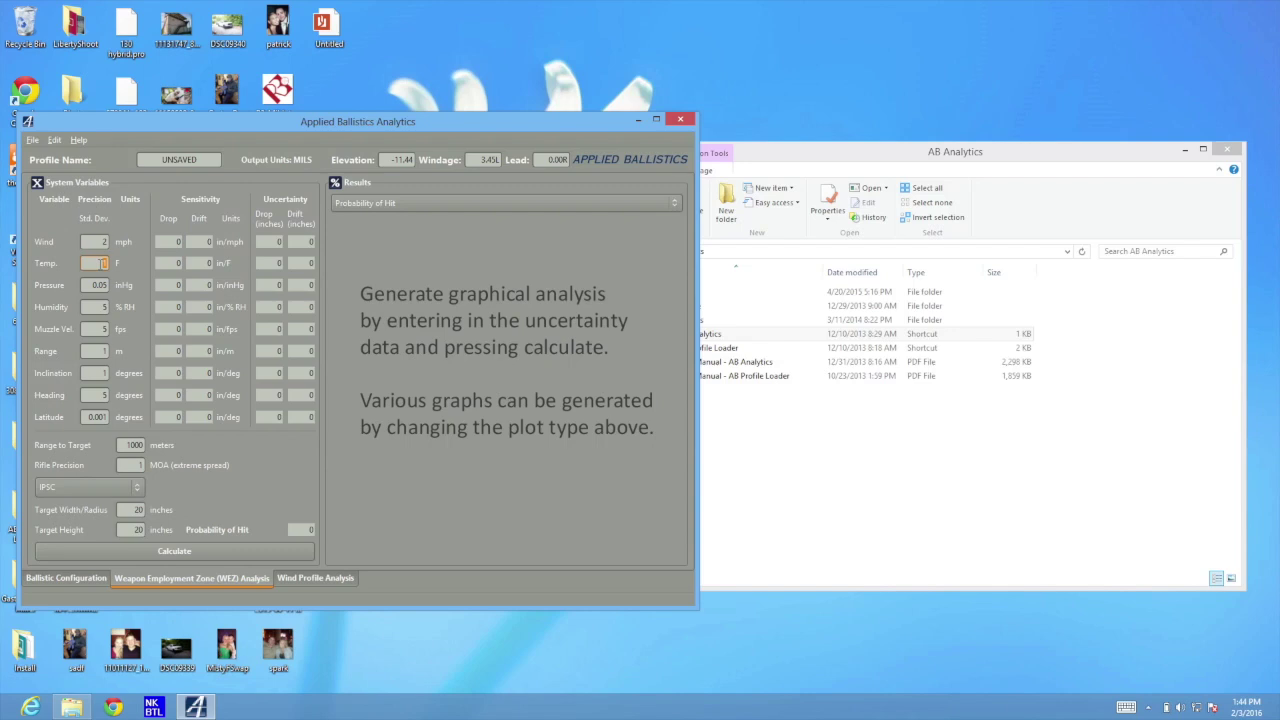
text(2)
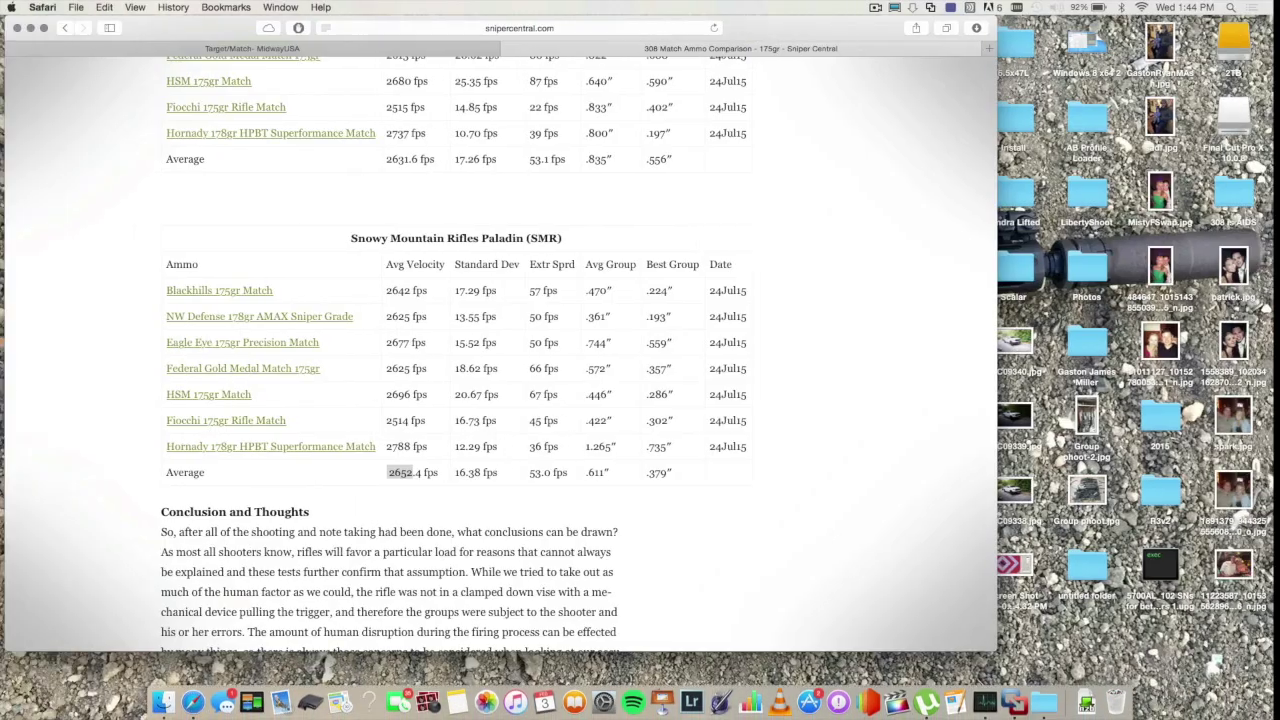
Select the 16.38 Standard Dev value in the Paladin table's Average row.
click(460, 476)
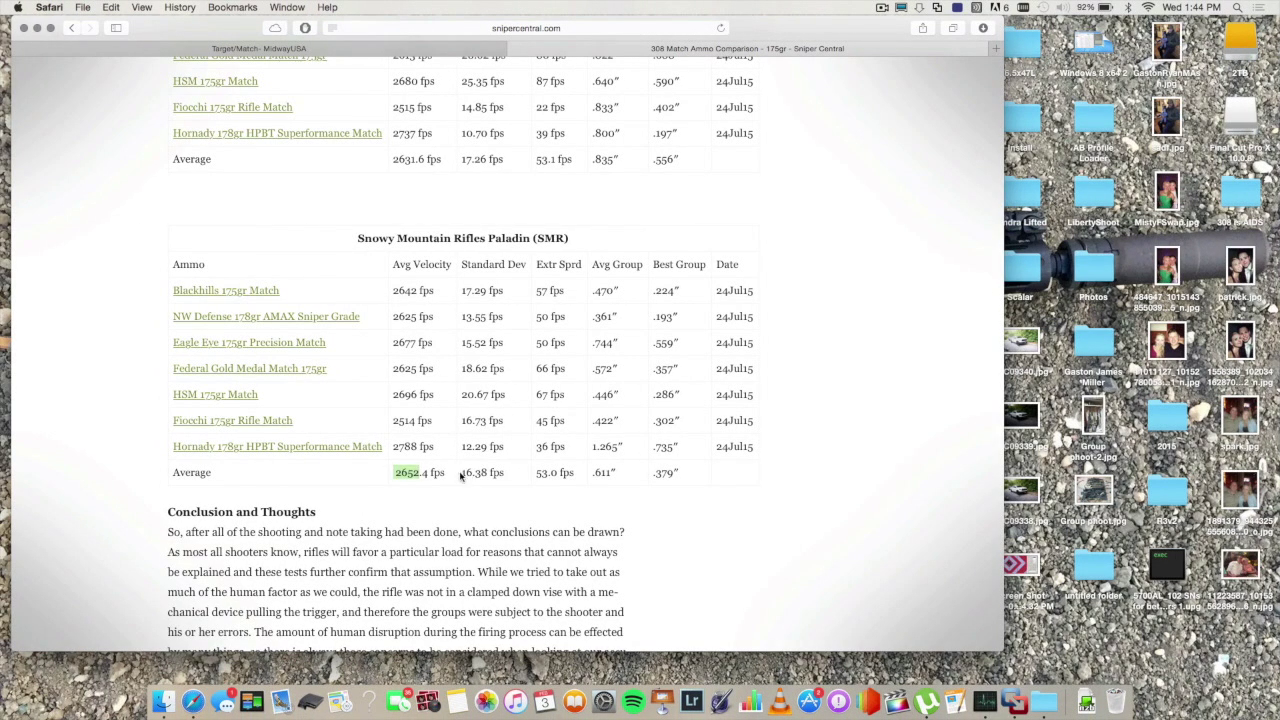
double_click(489, 474)
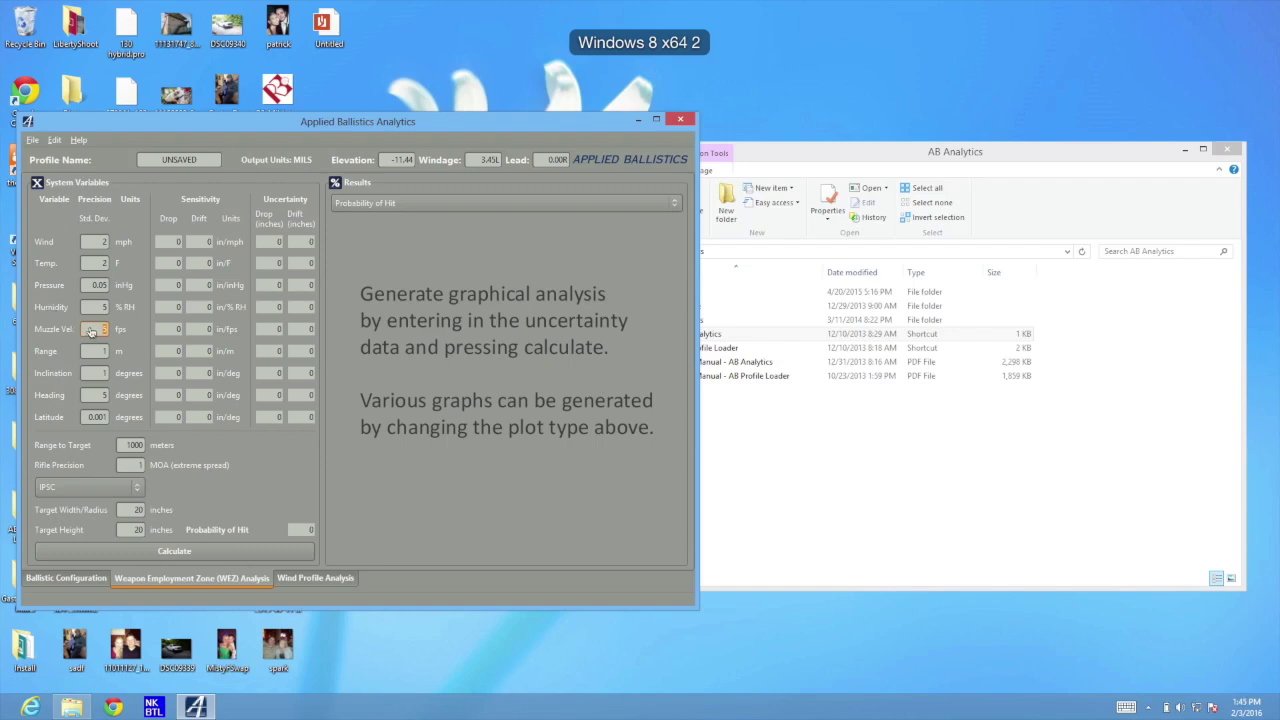
Enter the muzzle velocity deviation, range deviation 2 and a 914 m range to target.
text(2.62)
text(18)
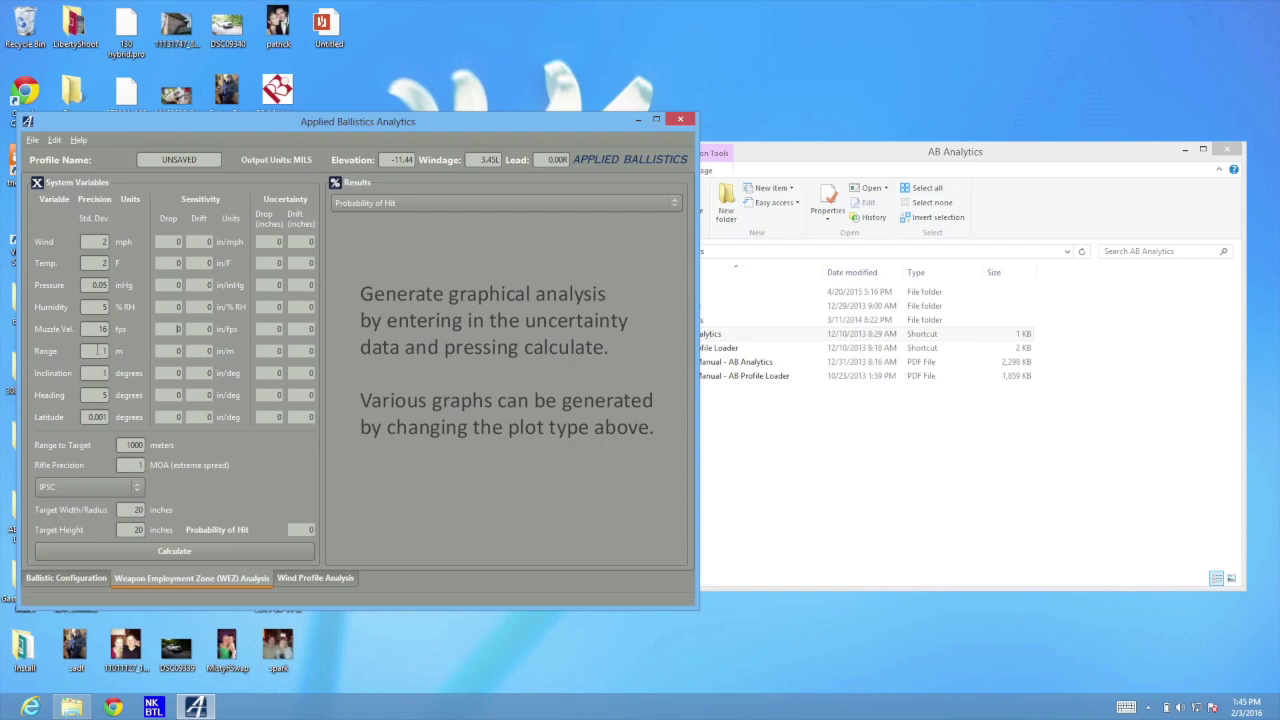
double_click(101, 351)
text(2)
double_click(135, 445)
text(91)
Use a Rectangle target shape and calculate the 29.6% hit probability.
click(136, 489)
key(Up)
key(Up)
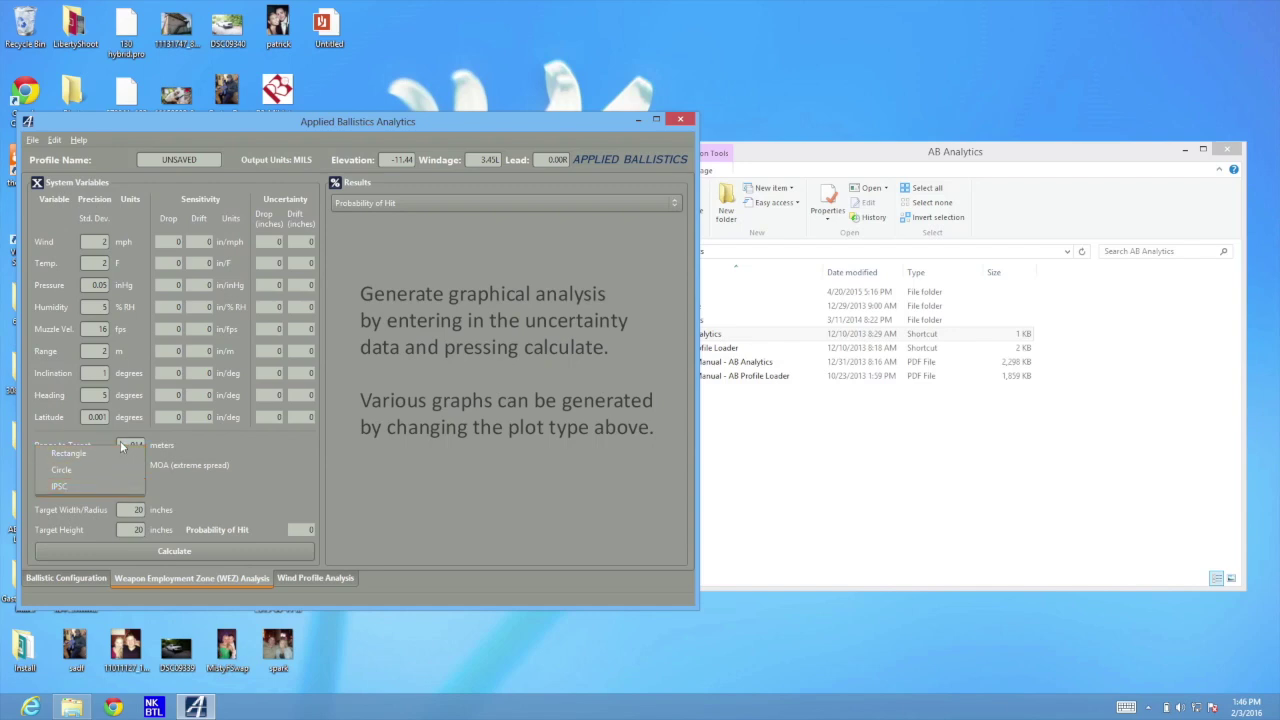
key(Return)
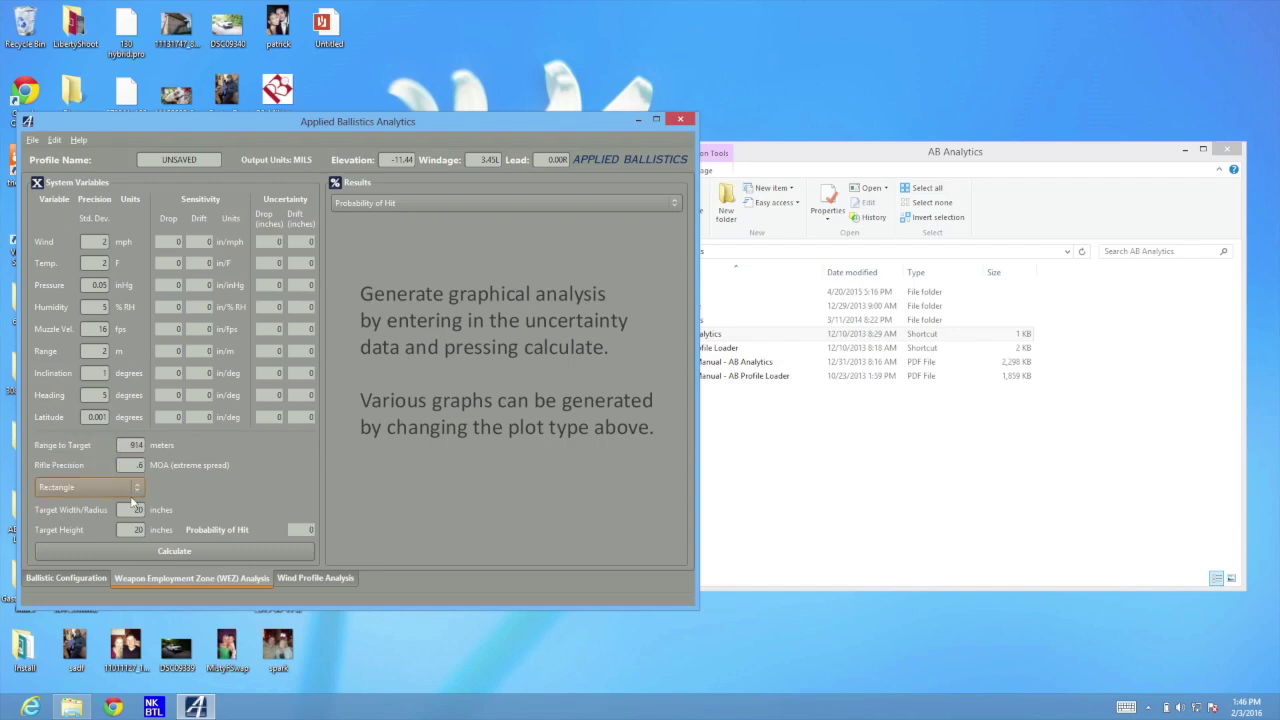
click(165, 552)
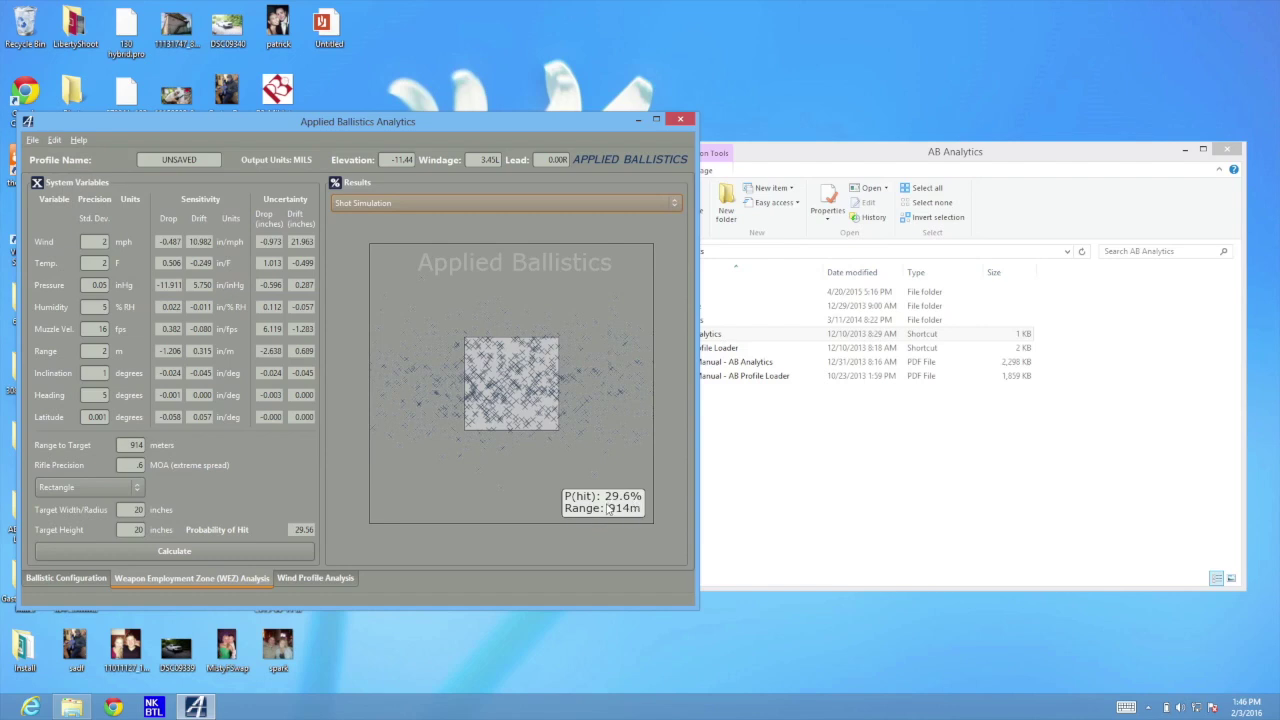
Switch the Results plot to Horizontal Uncertainty.
click(391, 203)
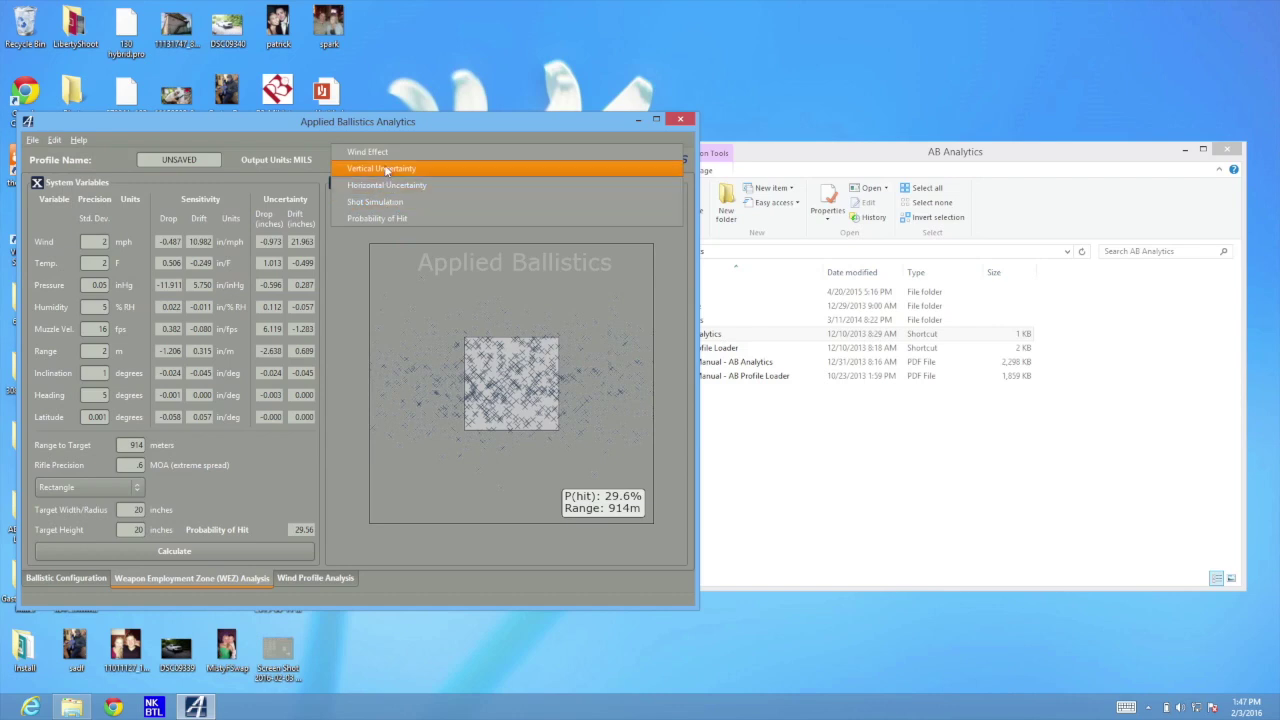
click(393, 185)
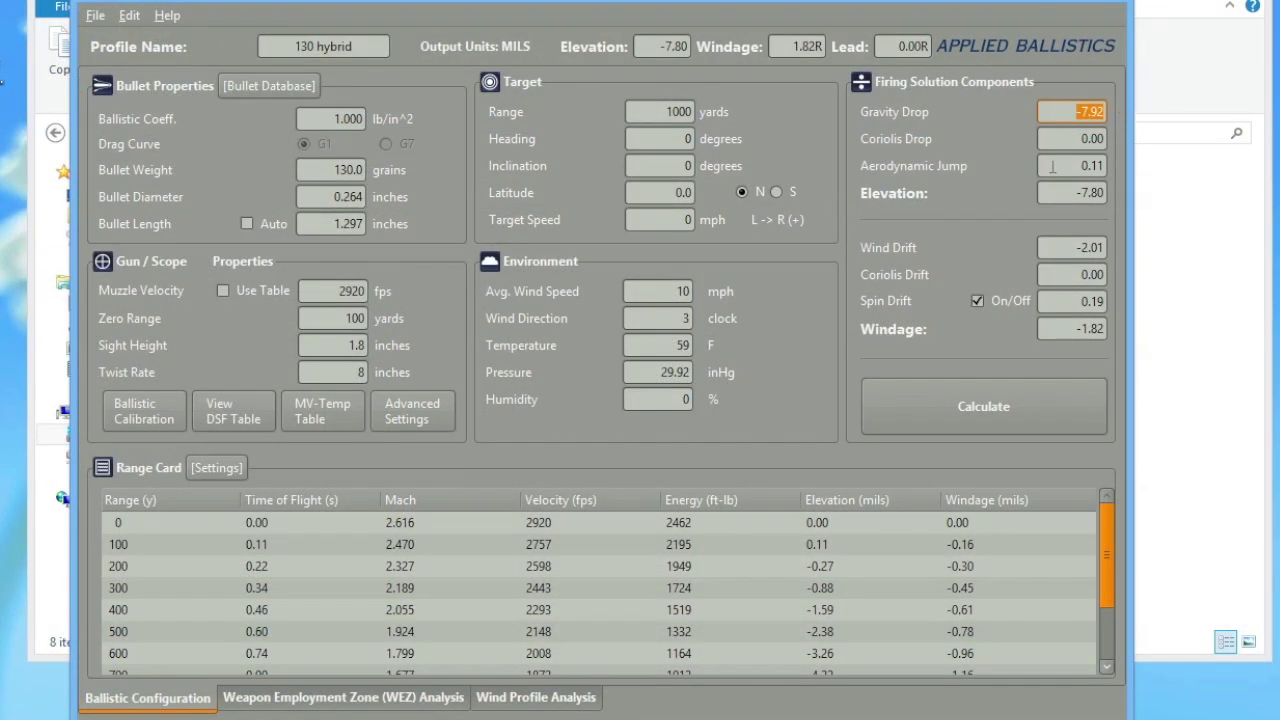
In the WEZ Analysis, set Rifle Precision to 0.3.
click(312, 700)
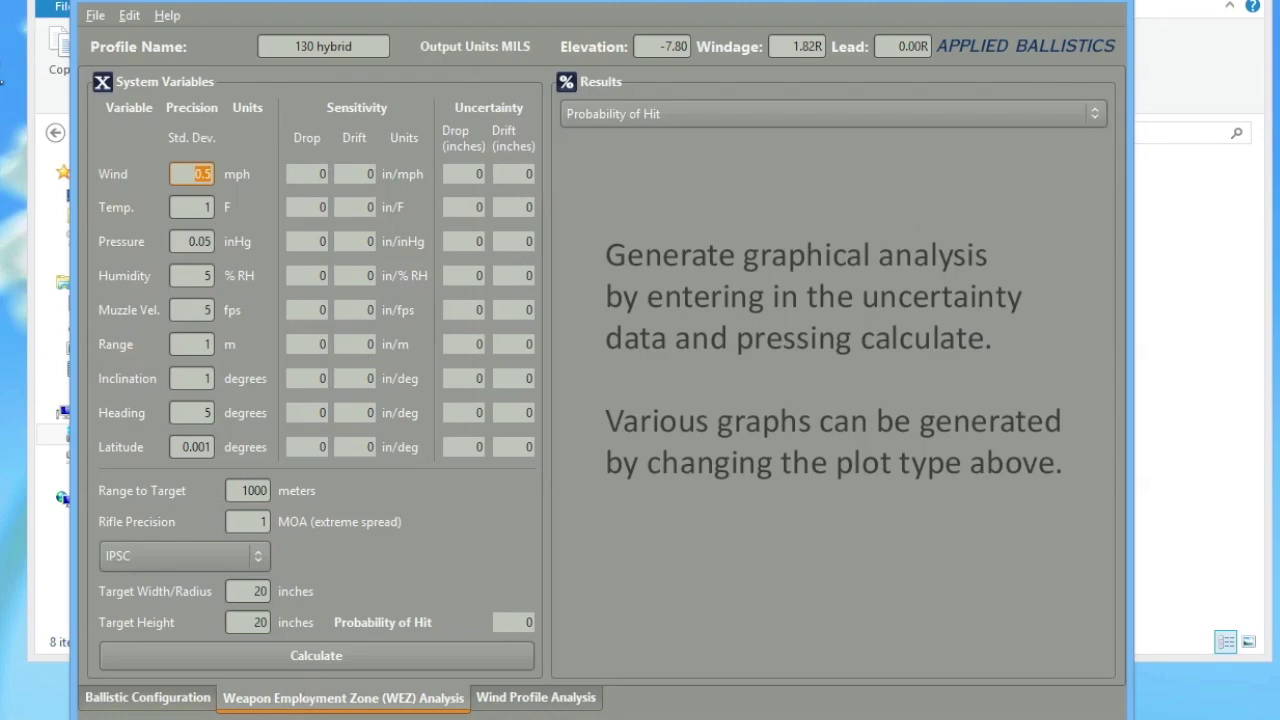
click(250, 522)
text(.3)
Use a Rectangle target, calculate, and show the 51% Shot Simulation plot.
click(205, 555)
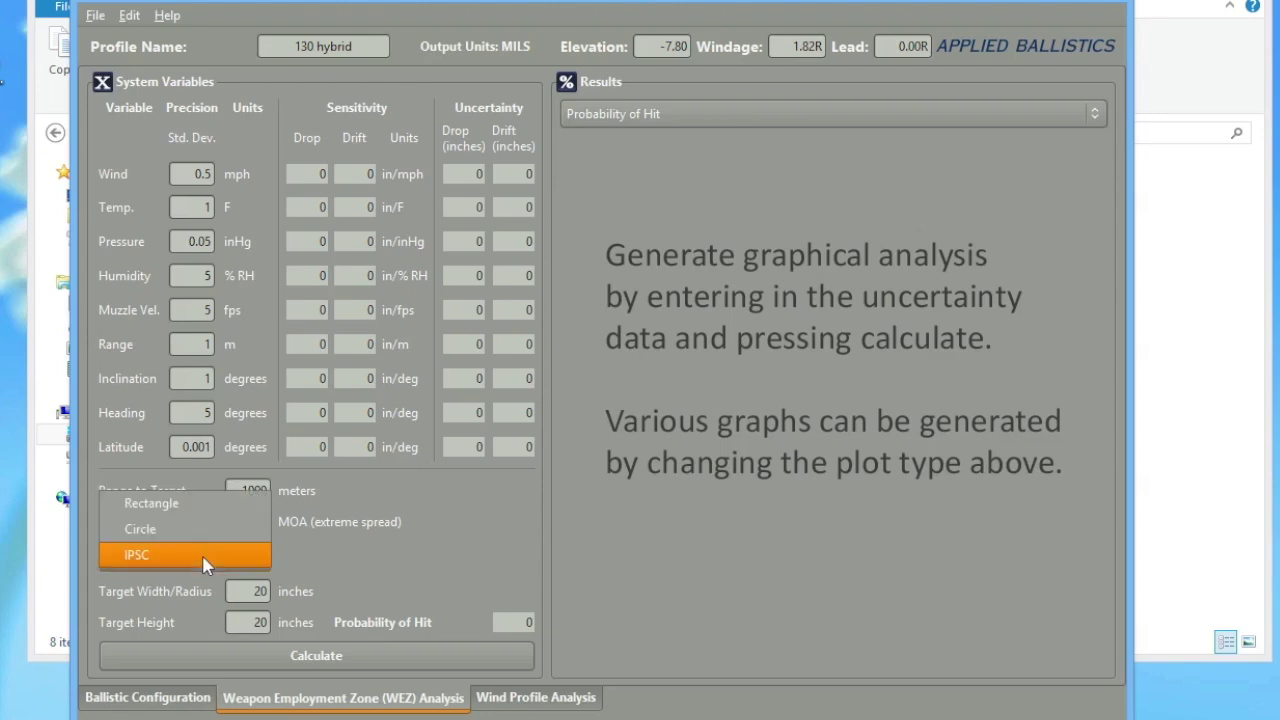
click(186, 496)
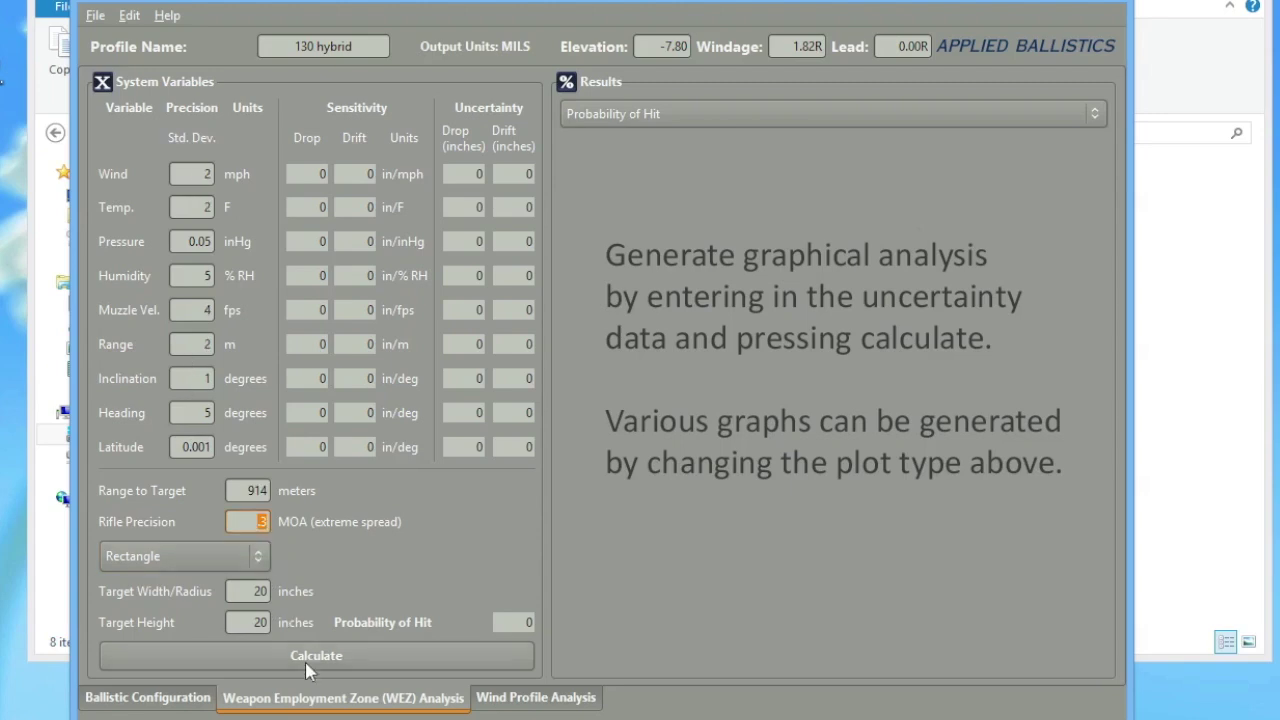
click(306, 668)
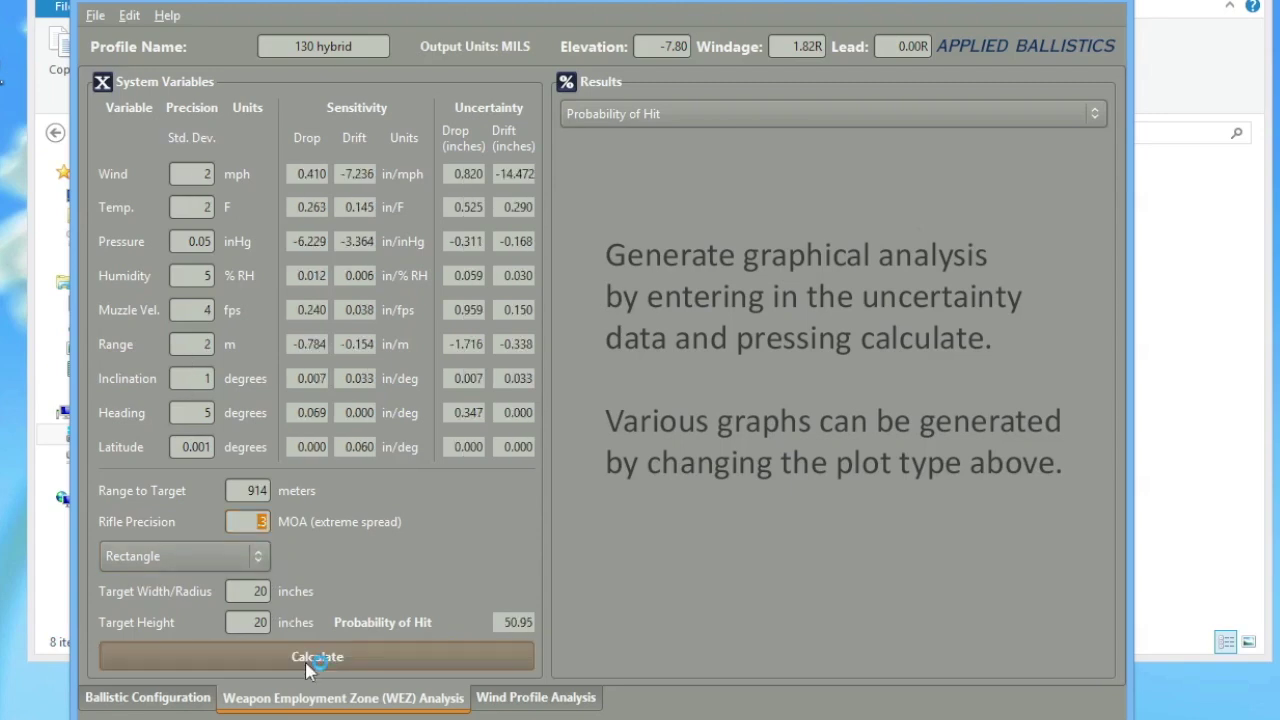
click(672, 118)
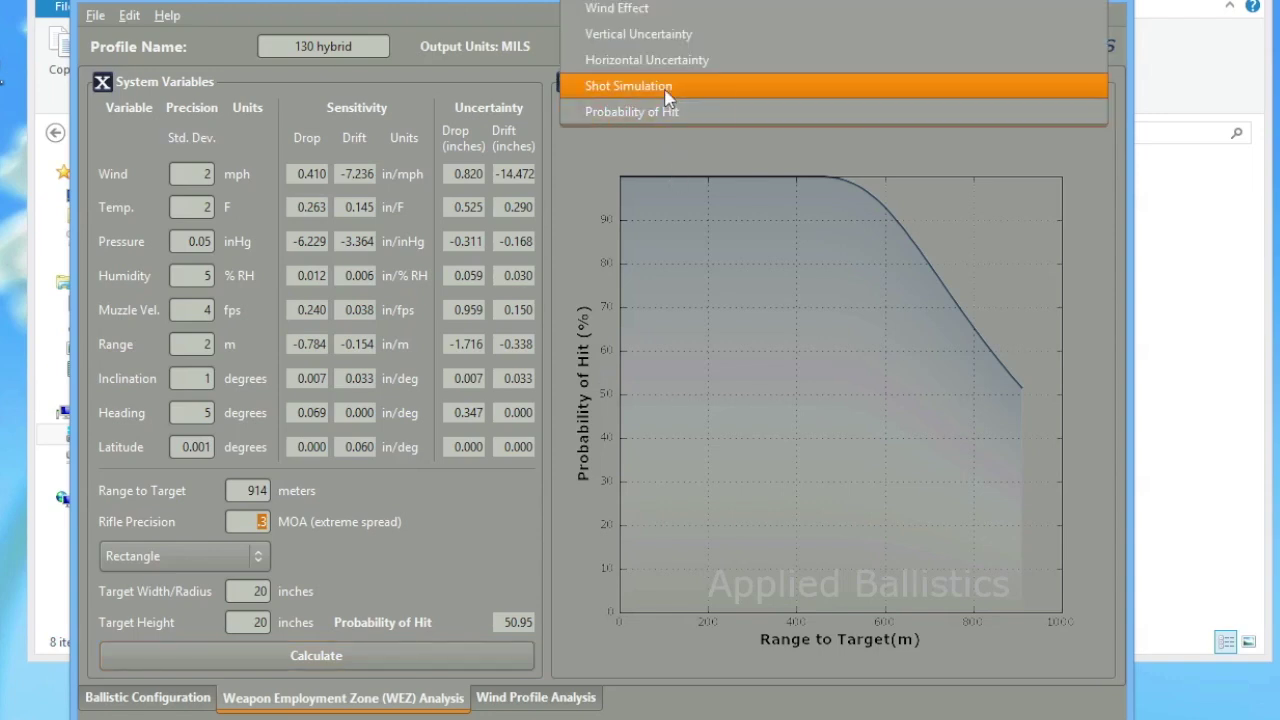
click(667, 88)
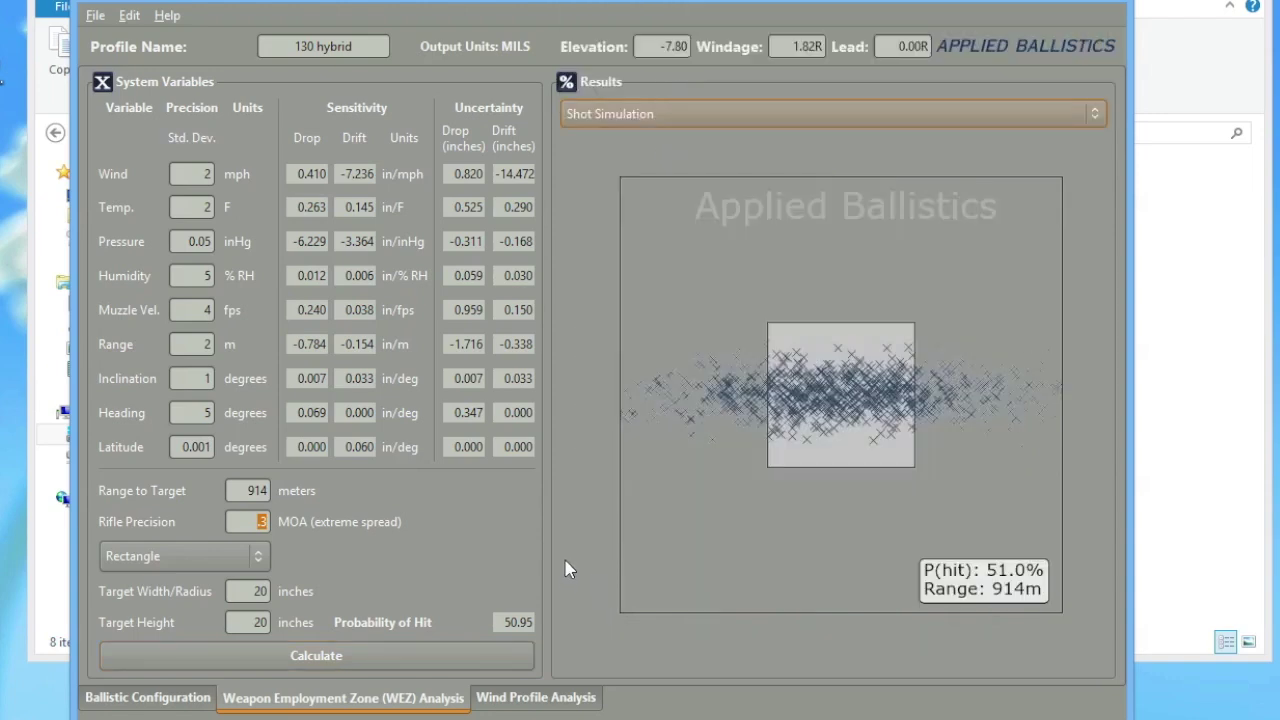